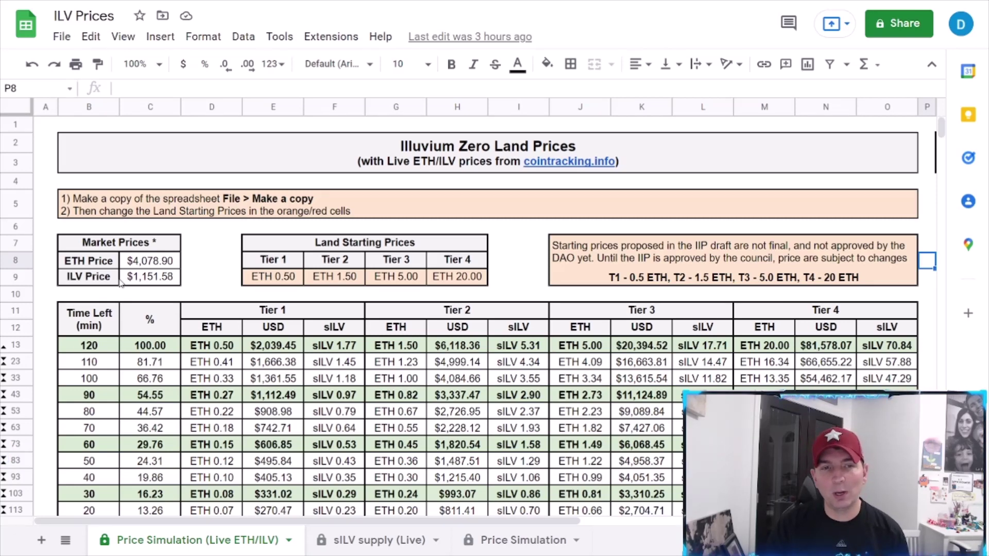
Review the land price table in the live price simulation, then examine the sILV supply sheet for the land sale
click(186, 267)
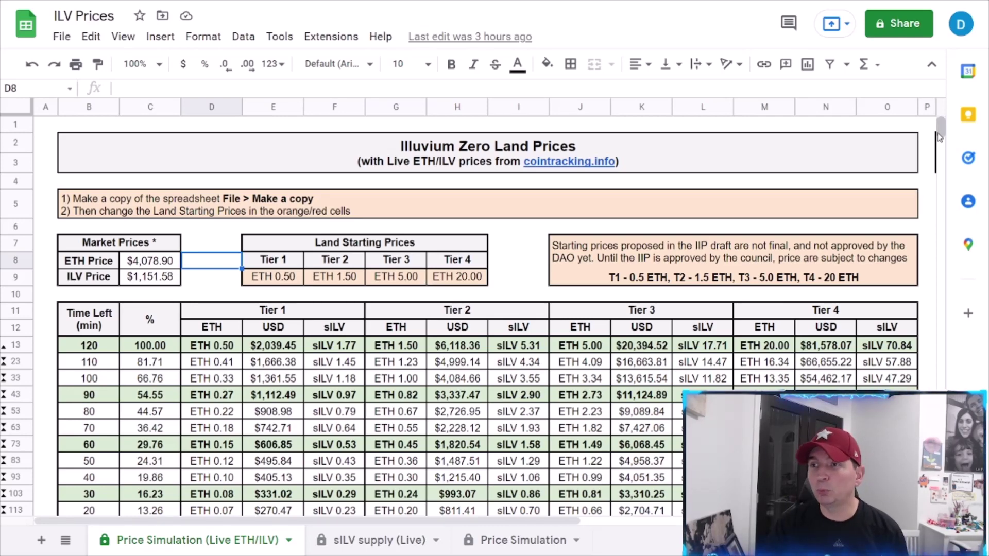
drag(939, 134, 939, 135)
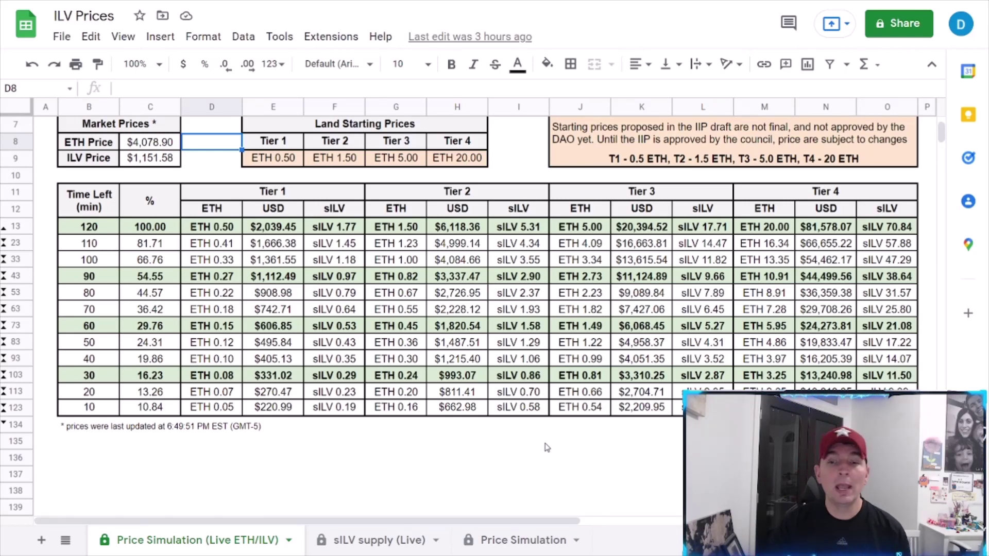
scroll(553, 452, up, 3)
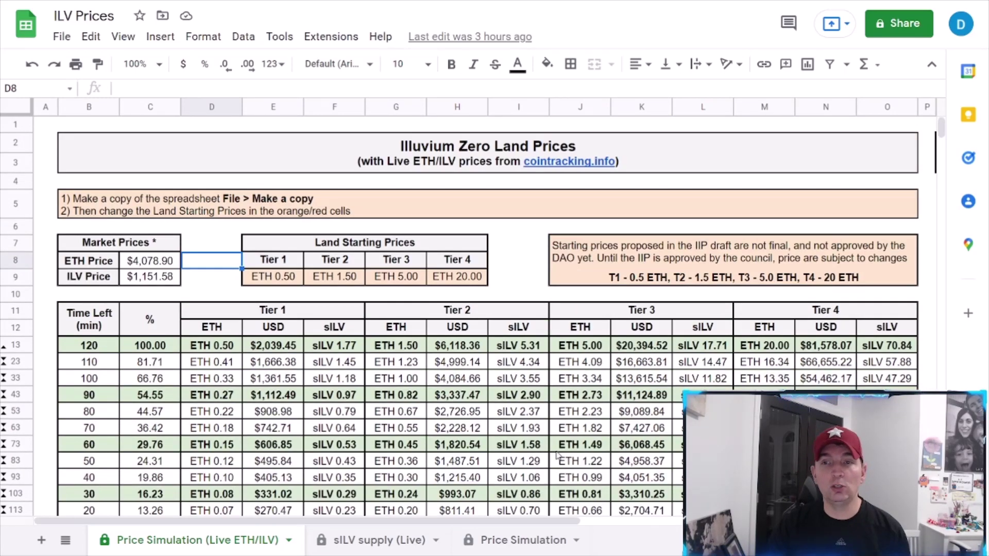
scroll(557, 455, down, 1)
scroll(563, 455, down, 2)
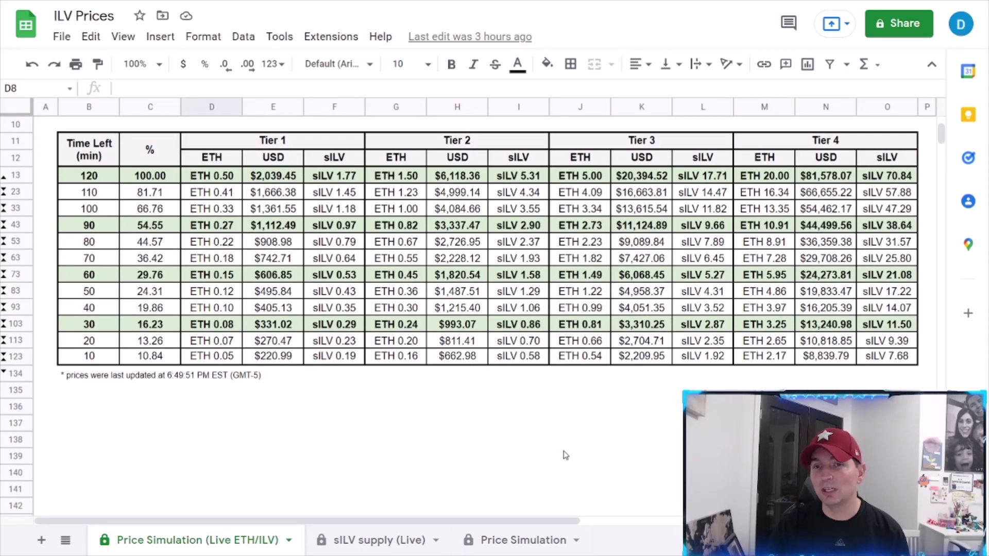
scroll(565, 455, up, 1)
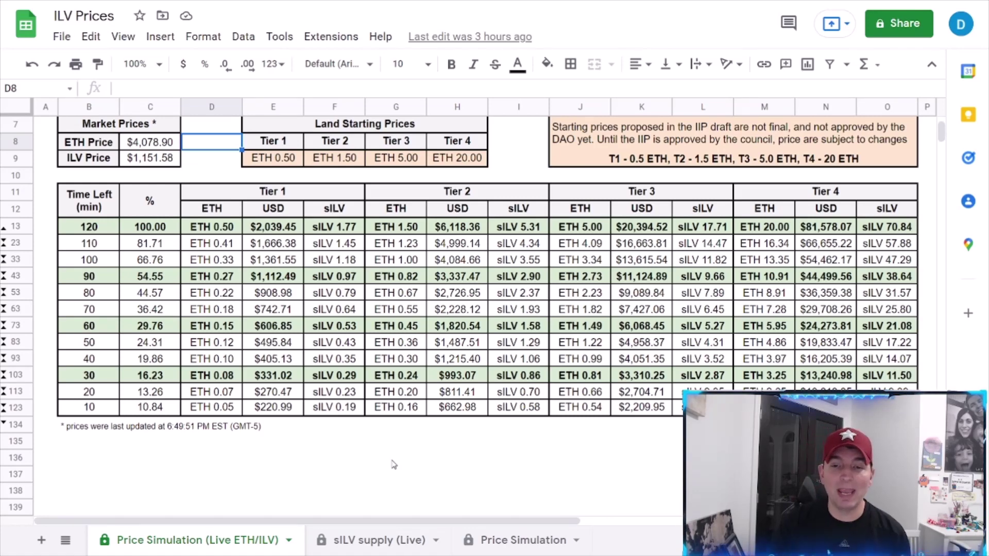
click(395, 541)
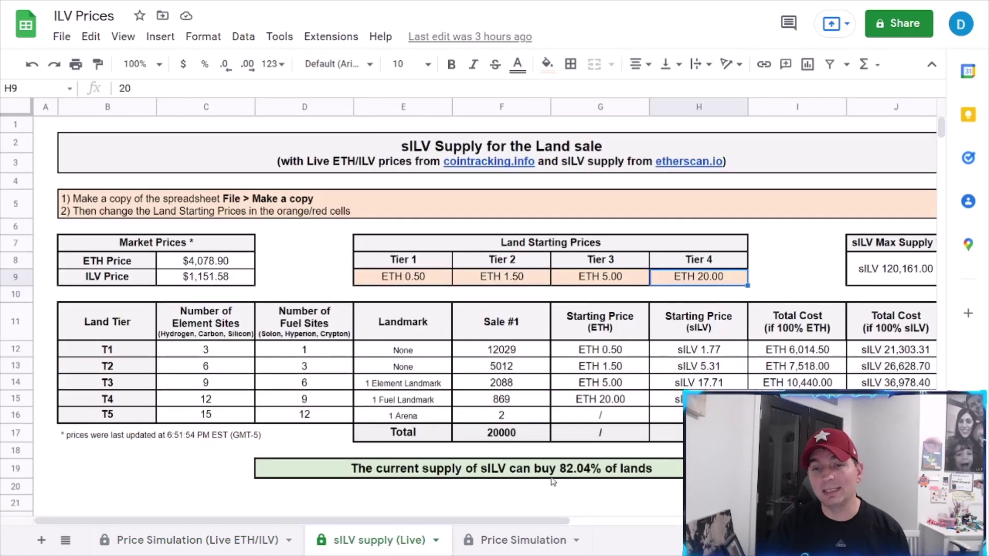
scroll(611, 487, down, 2)
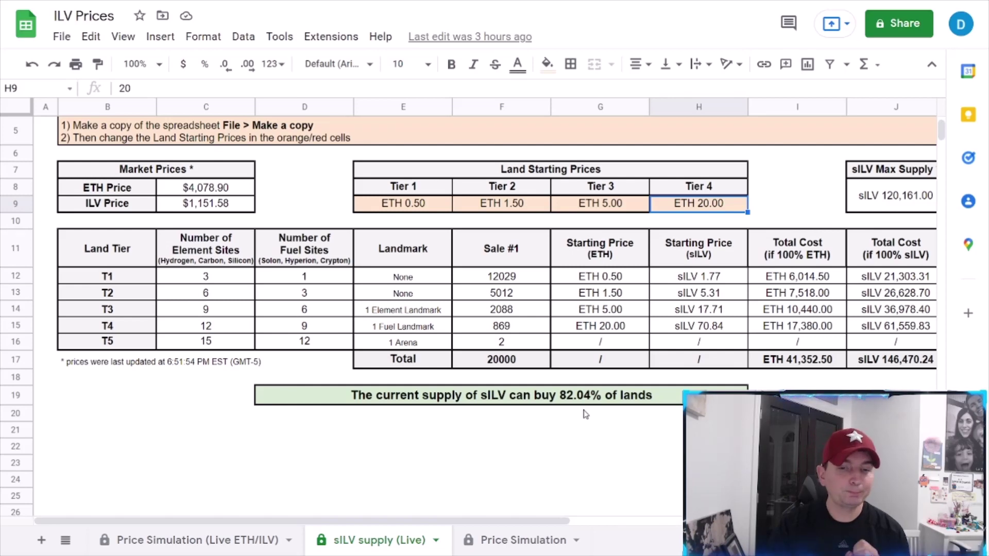
Set the Tier 1 land starting price to 1 ETH in the Price Simulation (Live ETH/ILV) sheet
click(242, 538)
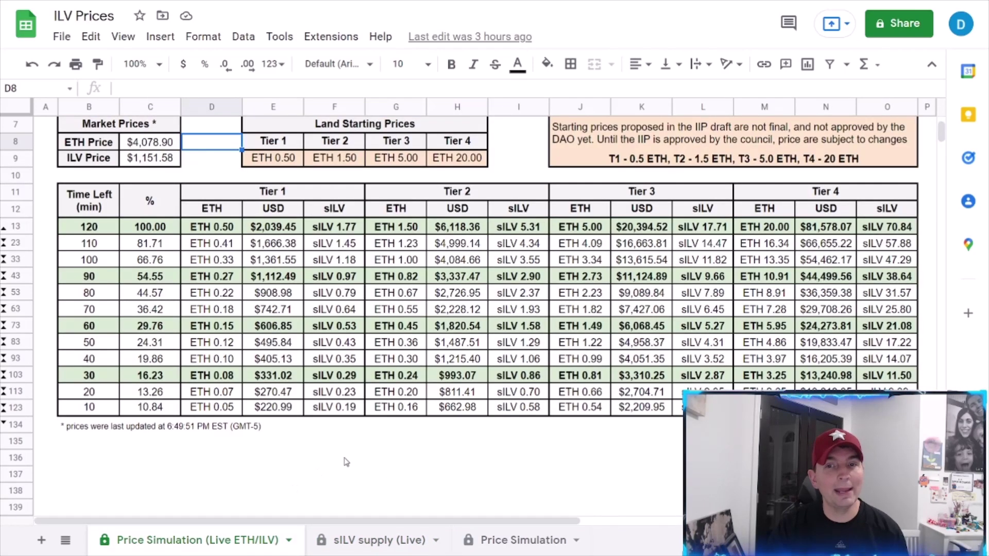
scroll(346, 462, up, 3)
scroll(346, 462, down, 2)
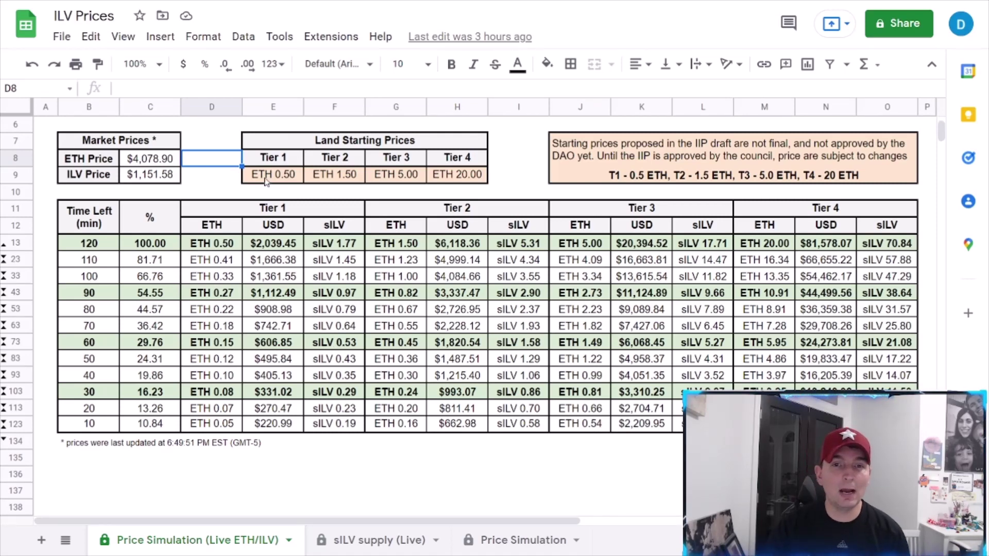
click(503, 175)
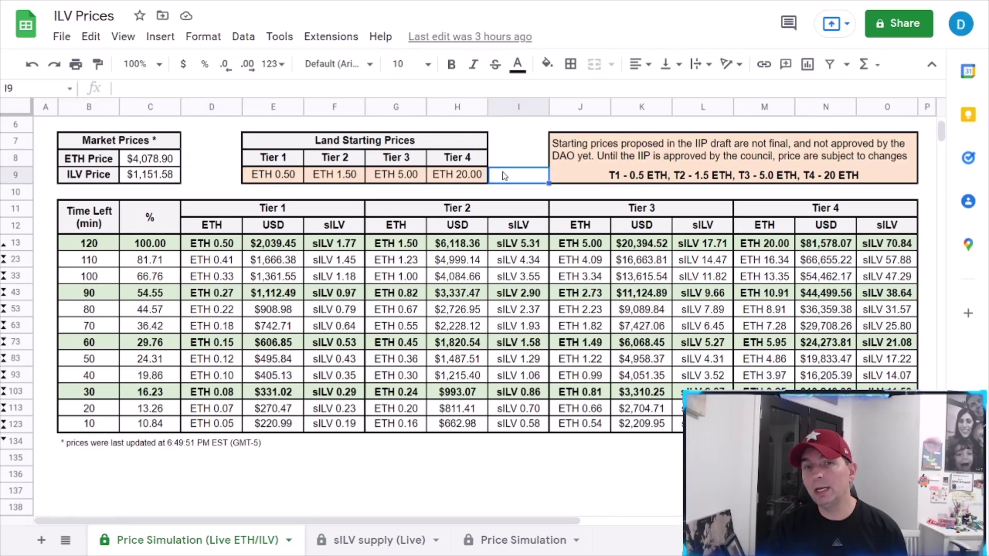
click(283, 177)
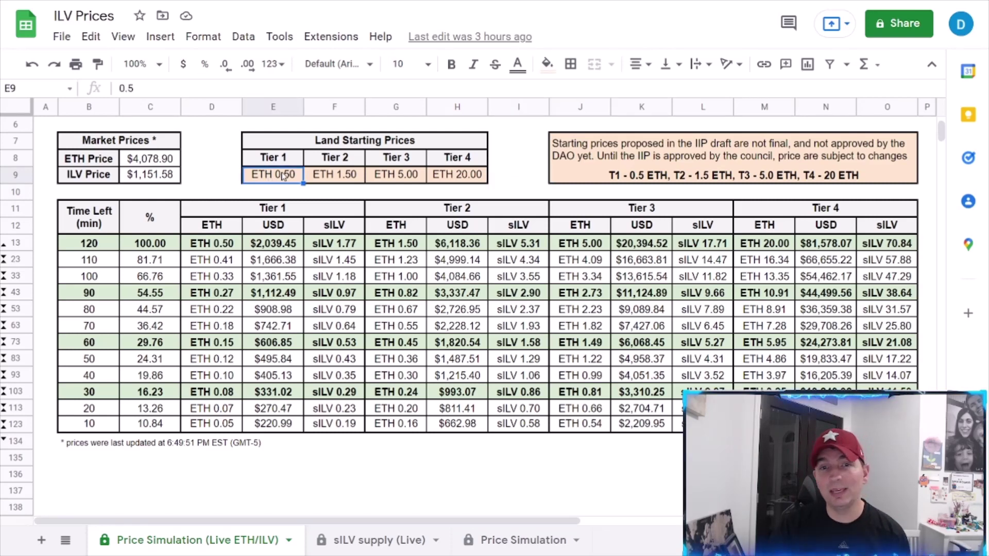
text(1)
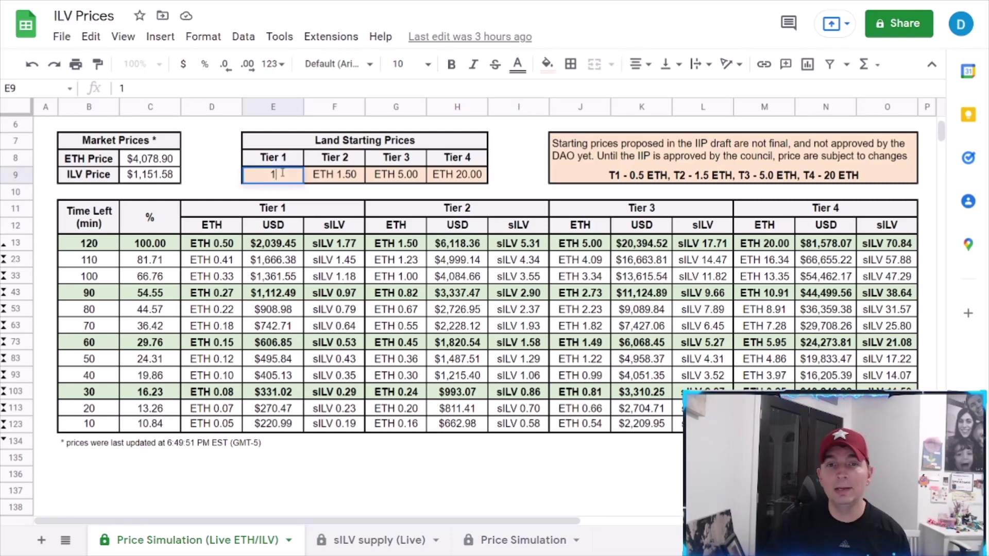
click(524, 164)
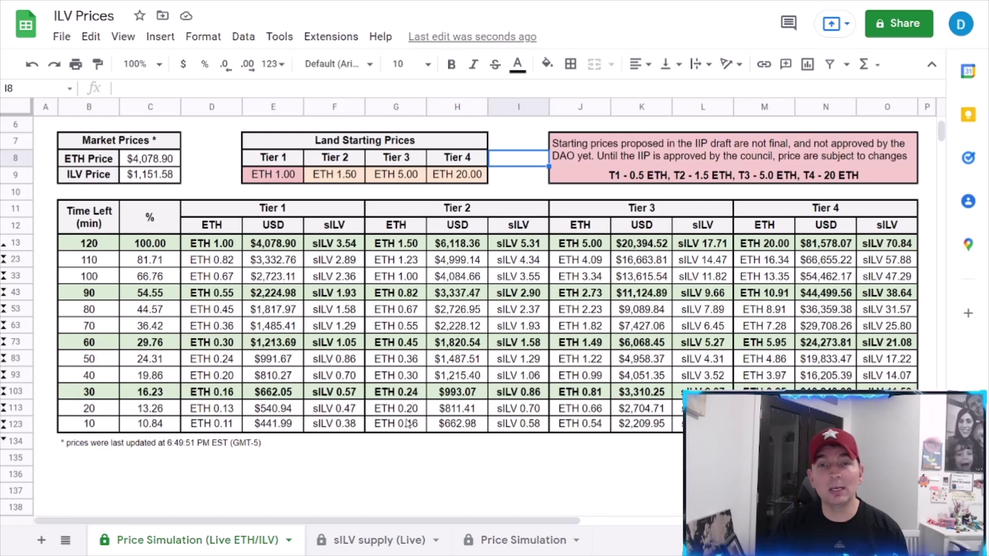
Set the Tier 1 land starting price to 1 ETH in the sILV supply (Live) sheet
click(381, 541)
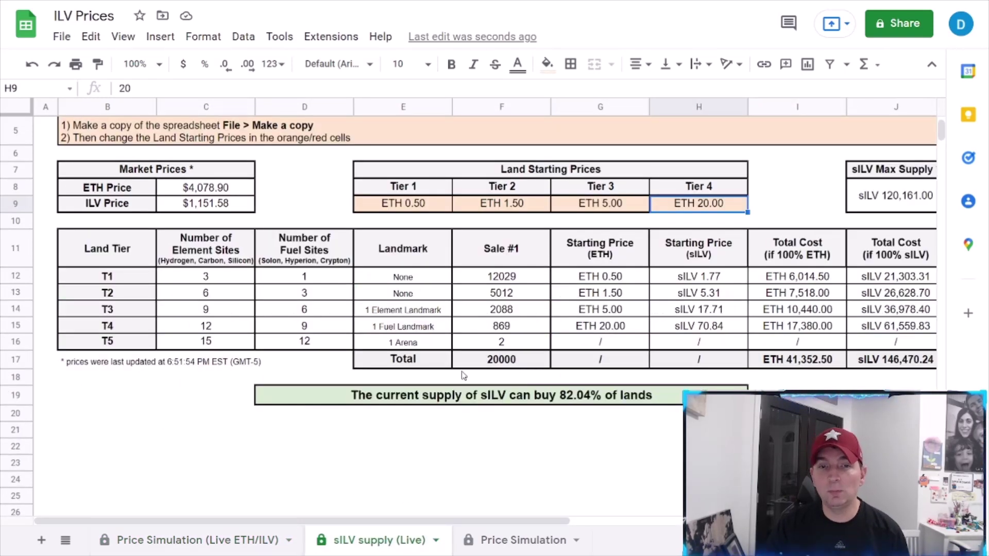
click(438, 206)
text(1)
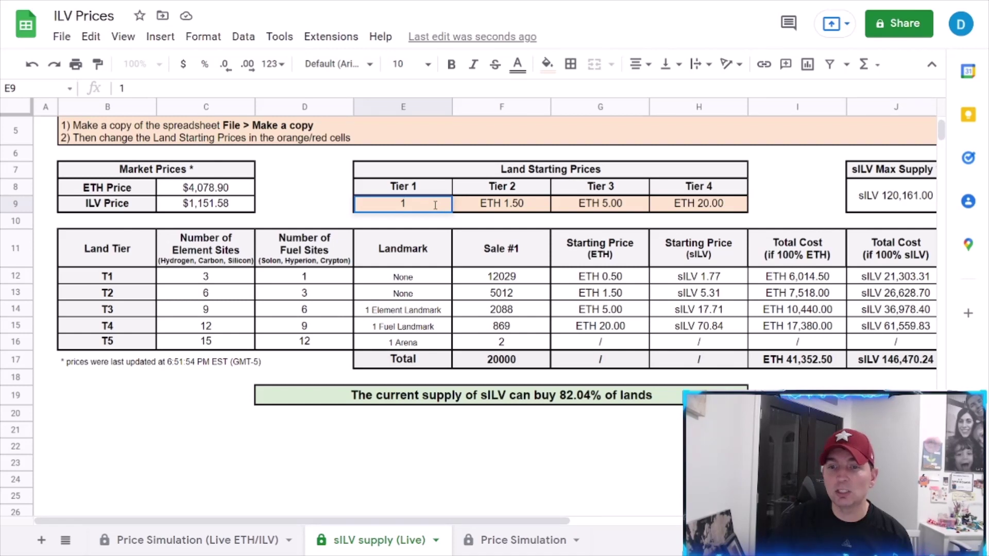
key(Return)
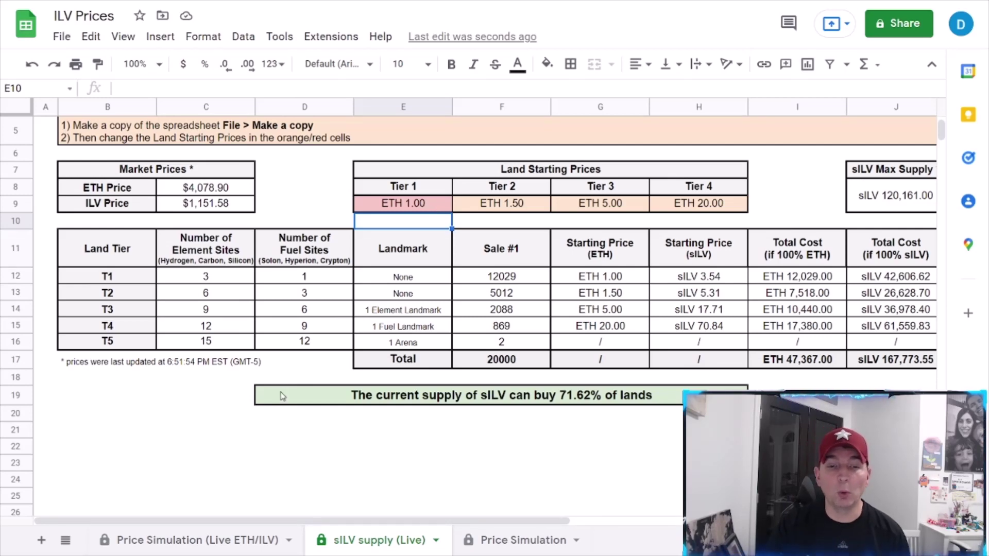
Set the starting prices in the Price Simulation (Live ETH/ILV) sheet to 3 ETH for Tier 2 and 10 ETH for Tier 3
click(242, 539)
click(343, 176)
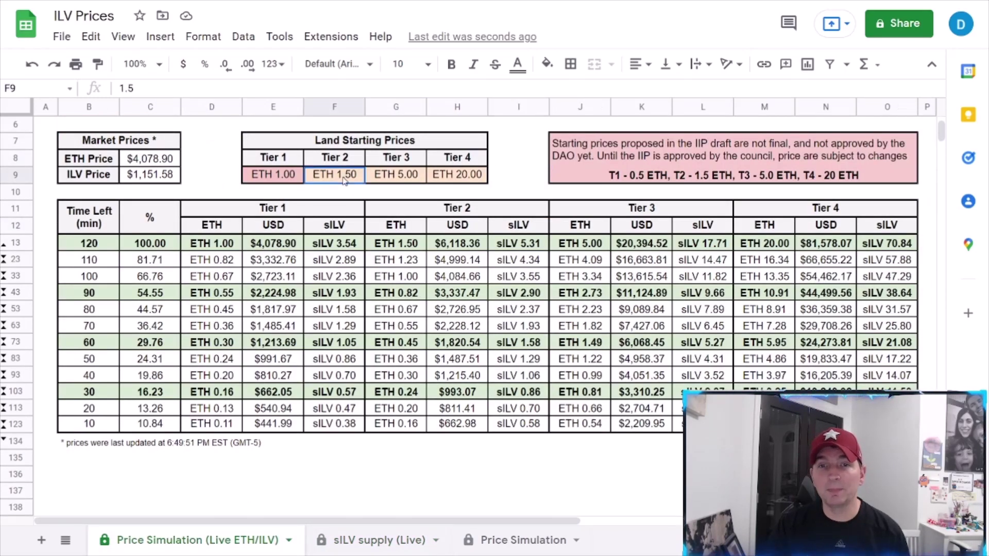
text(3)
key(Tab)
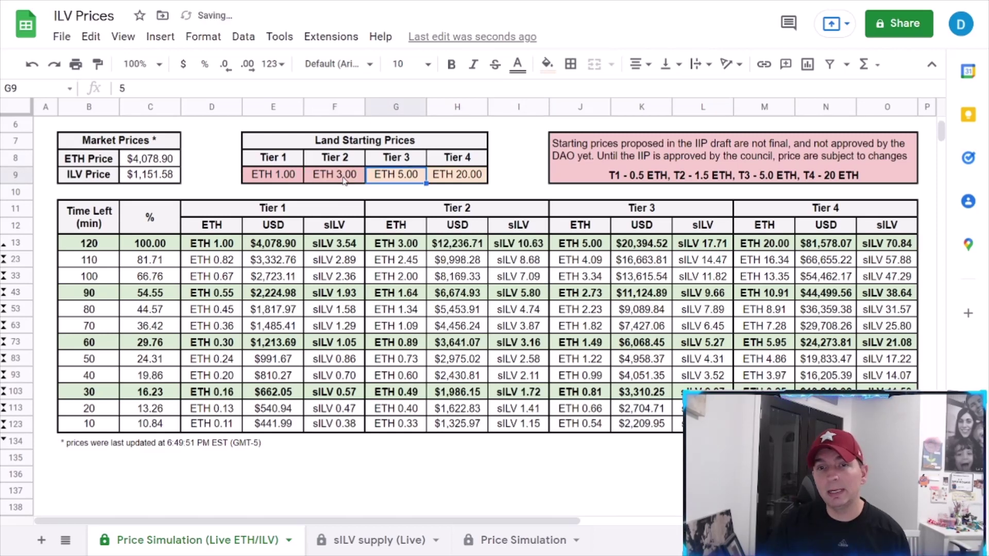
text(10)
key(Tab)
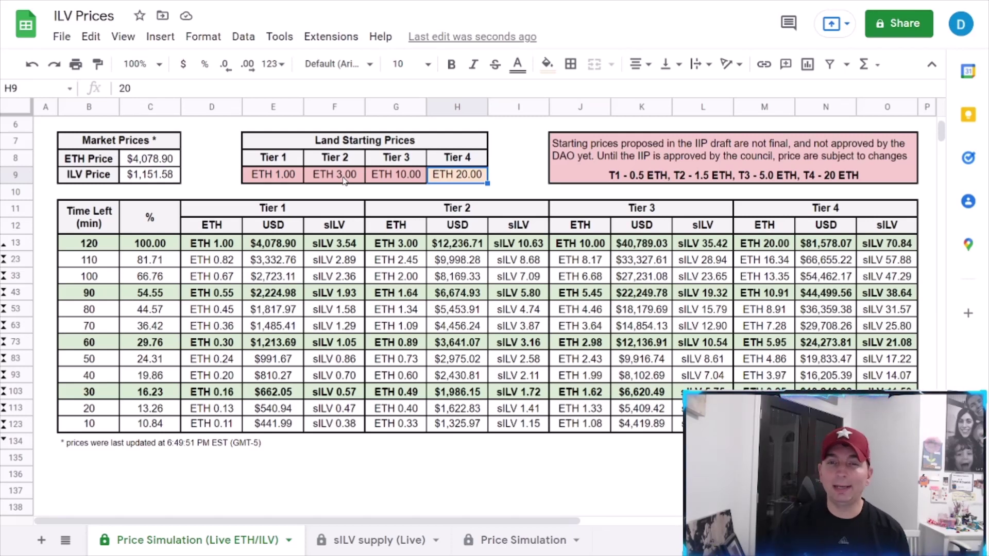
Set the starting prices in the sILV supply (Live) sheet to 3 ETH for Tier 2 and 10 ETH for Tier 3
click(392, 541)
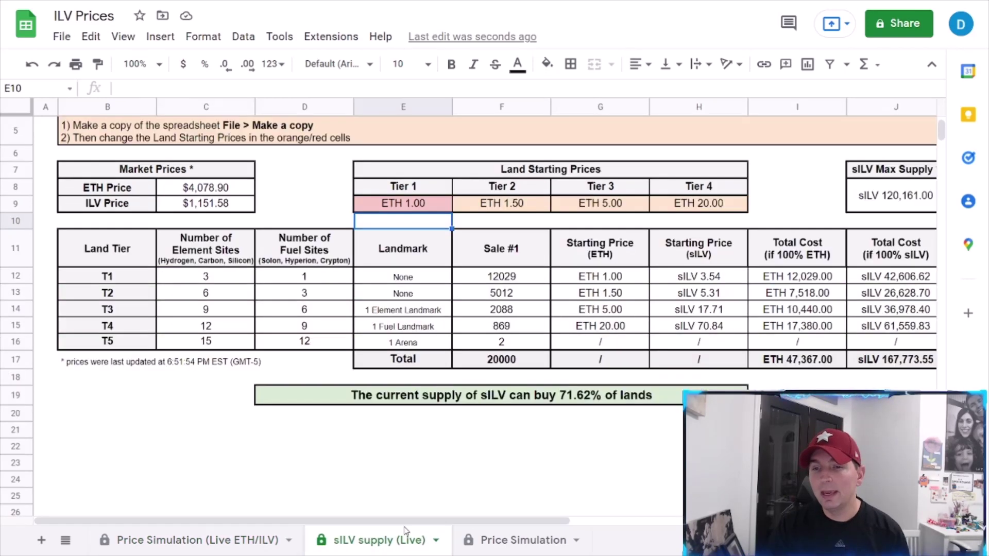
click(526, 206)
text(3)
key(Tab)
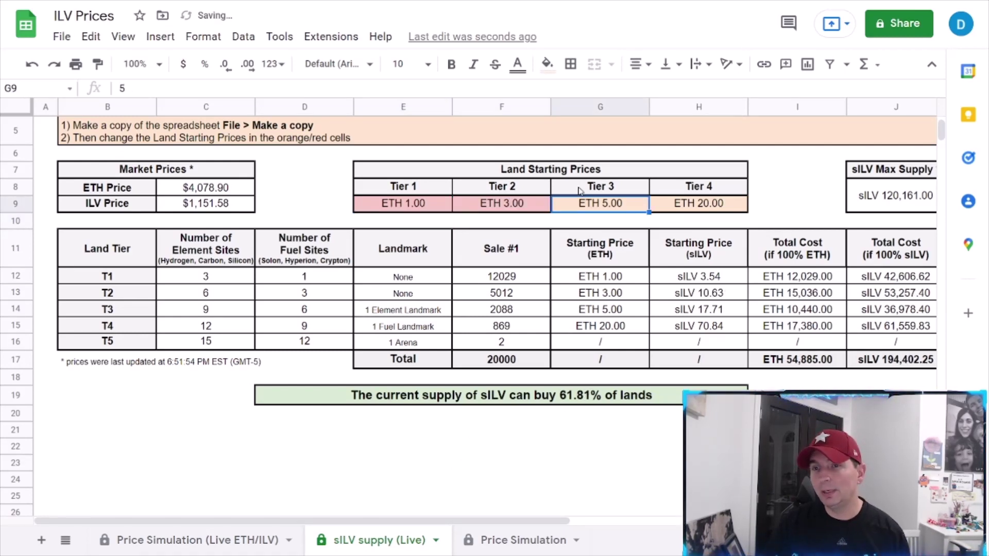
text(10)
key(Tab)
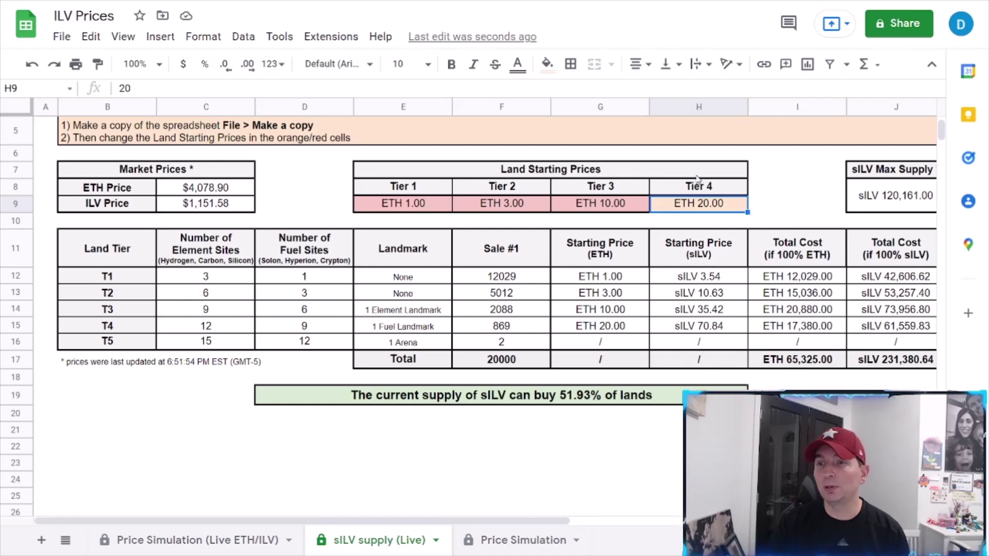
Set the Tier 4 land starting price to 25 ETH in both the sILV supply (Live) and Price Simulation (Live ETH/ILV) sheets
text(25)
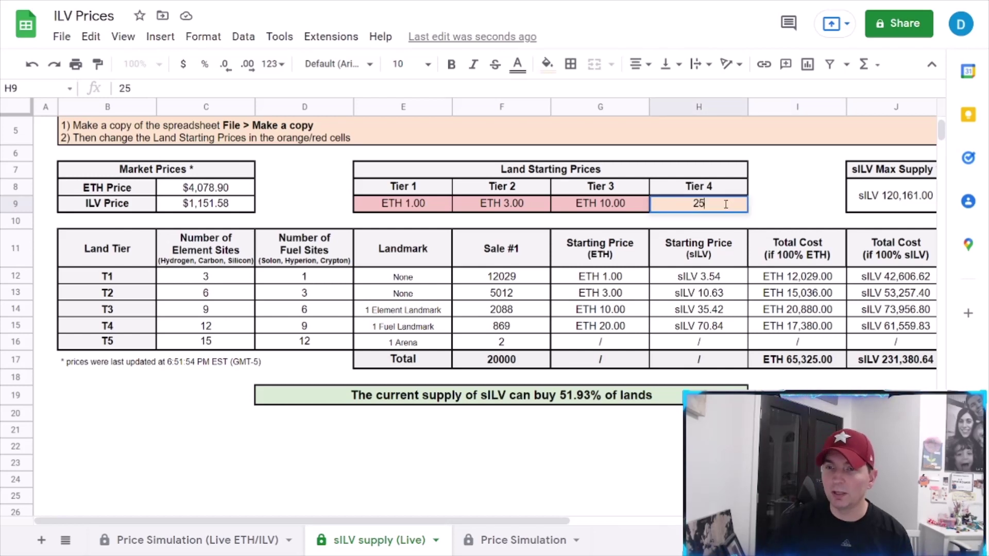
key(Return)
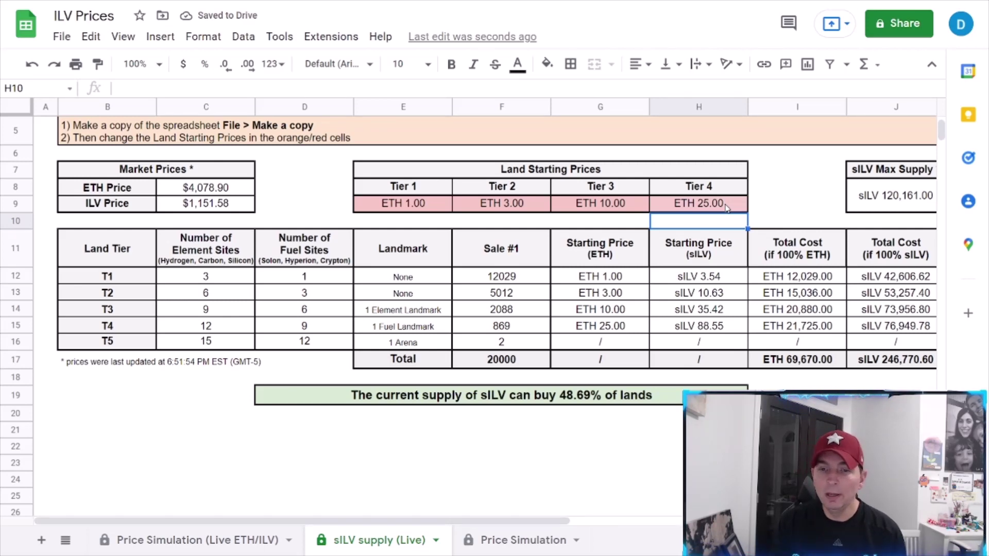
click(239, 541)
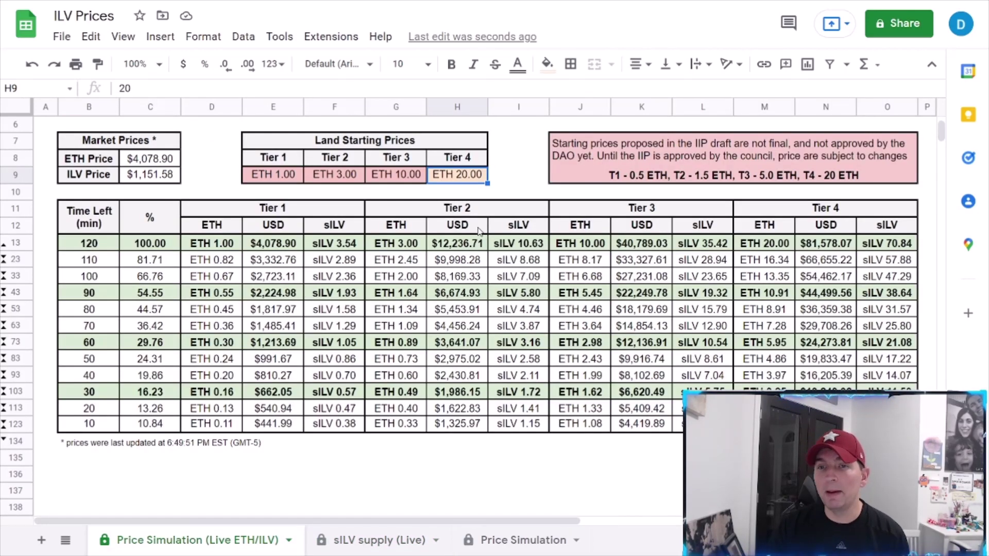
text(25)
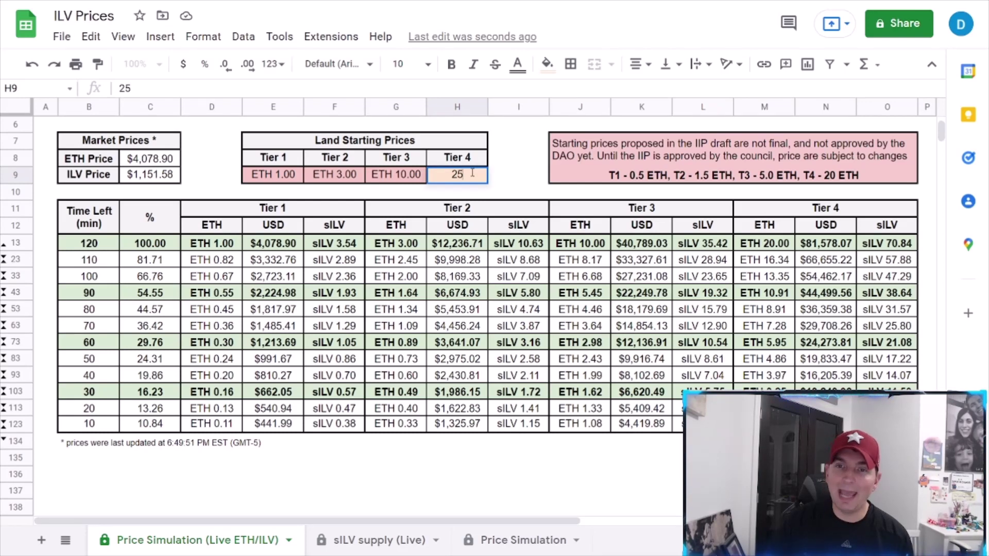
key(Return)
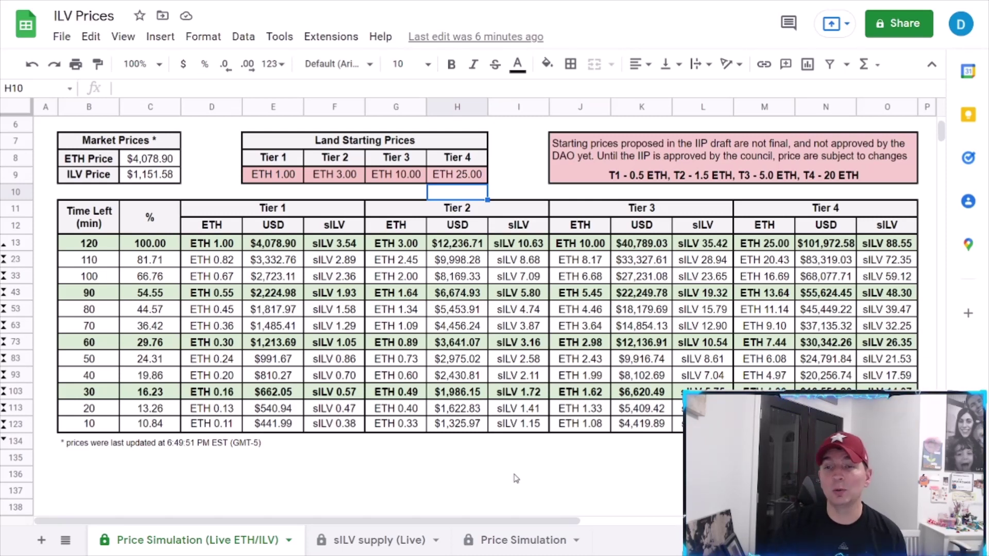
Set the Tier 4 land starting price to 20 ETH in the sILV supply (Live) sheet
scroll(539, 470, up, 5)
scroll(531, 347, down, 1)
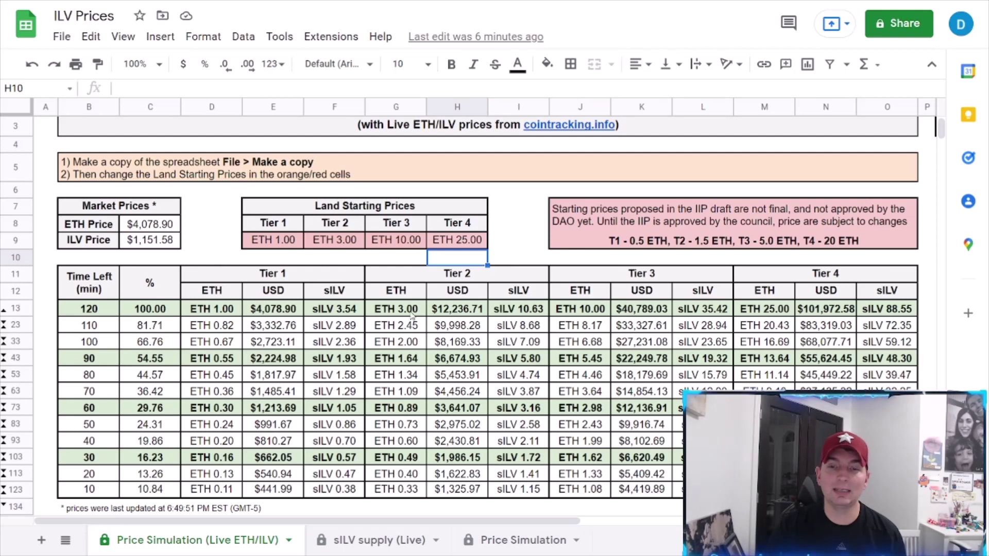
click(384, 540)
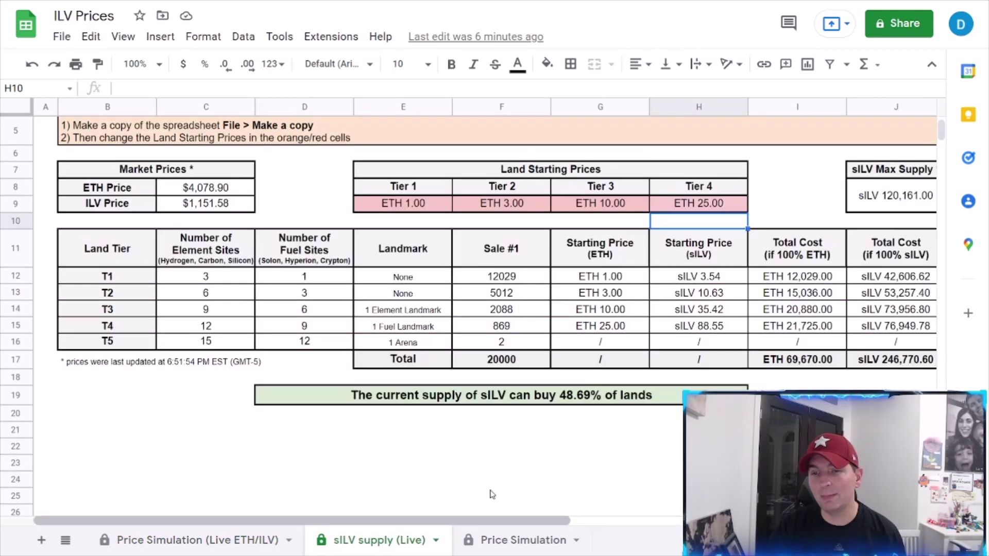
click(712, 206)
text(20)
key(Return)
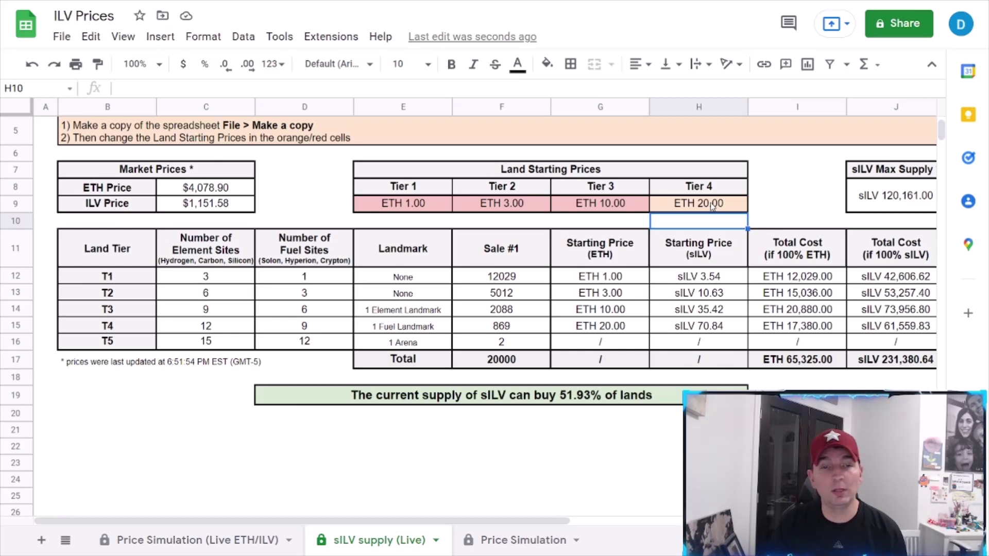
Set the Tier 4 land starting price to 20 ETH in the Price Simulation (Live ETH/ILV) sheet
click(206, 539)
click(458, 246)
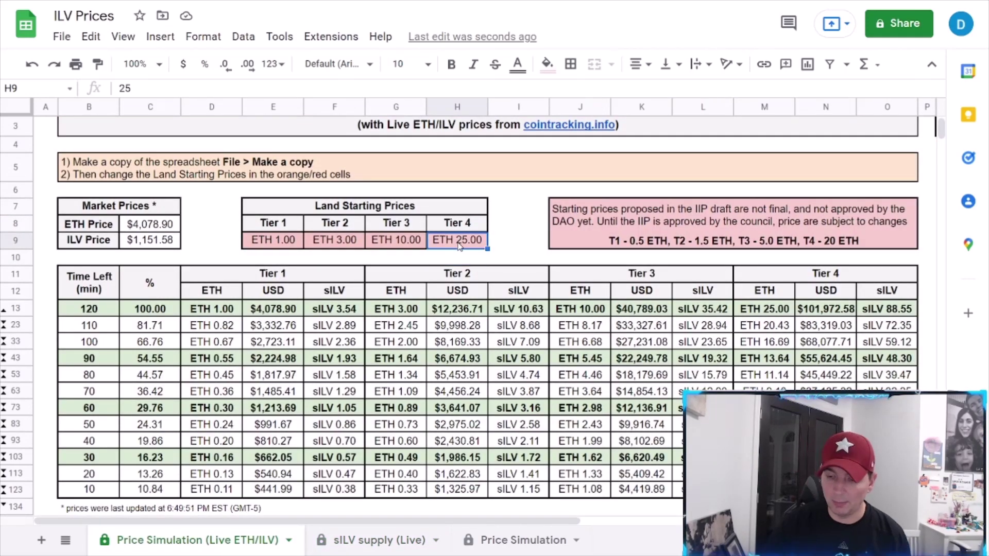
text(20)
key(Return)
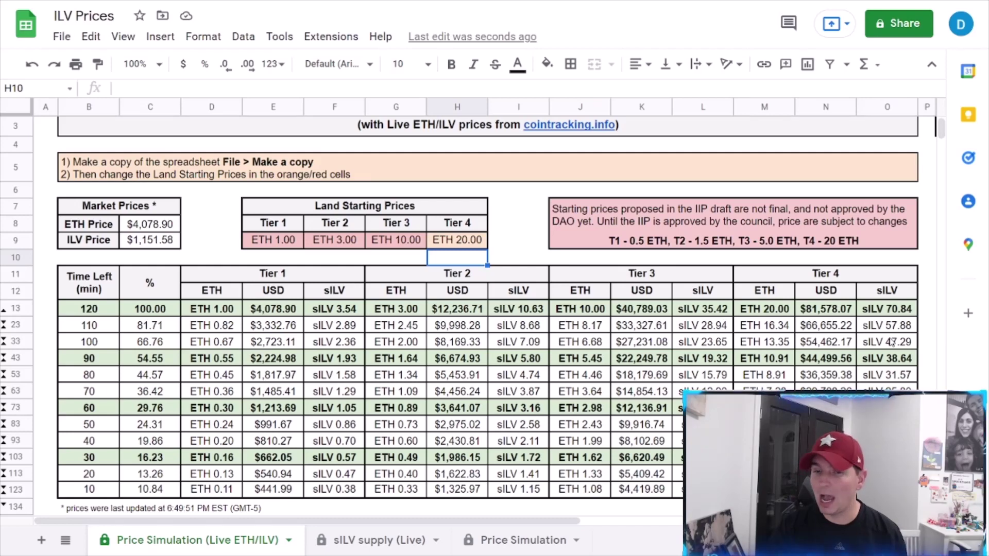
Check the land counts in the sILV supply sheet, then the 120-minute row of the live price simulation
click(407, 540)
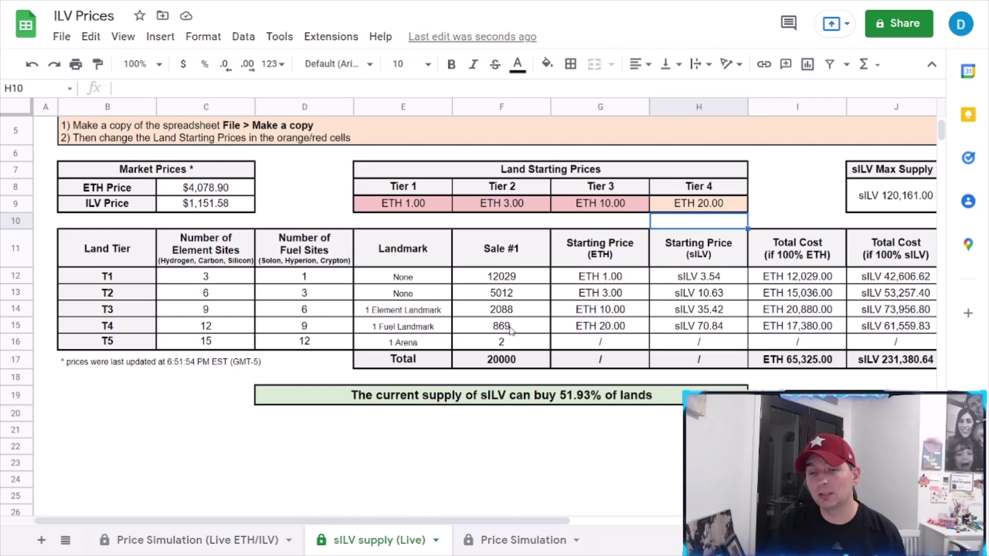
click(252, 540)
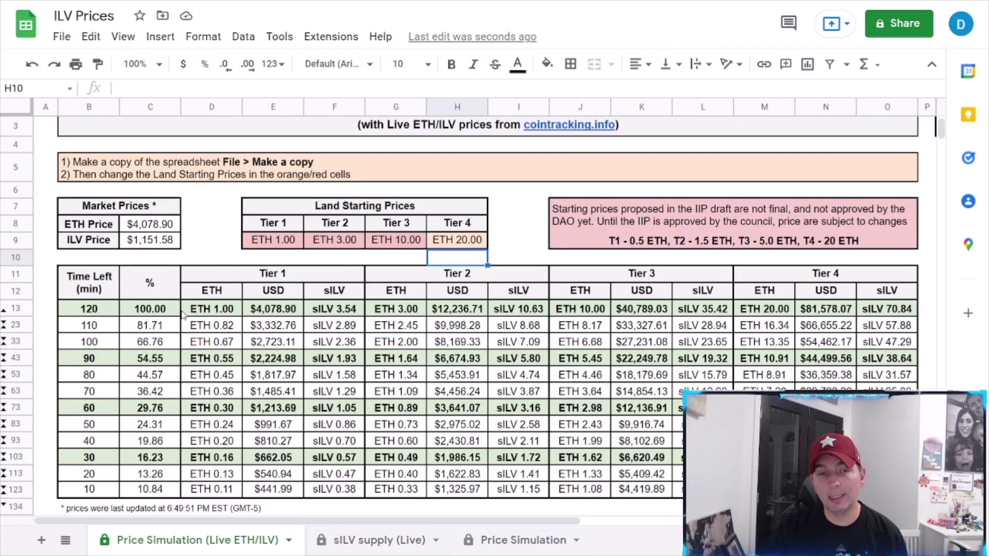
click(65, 309)
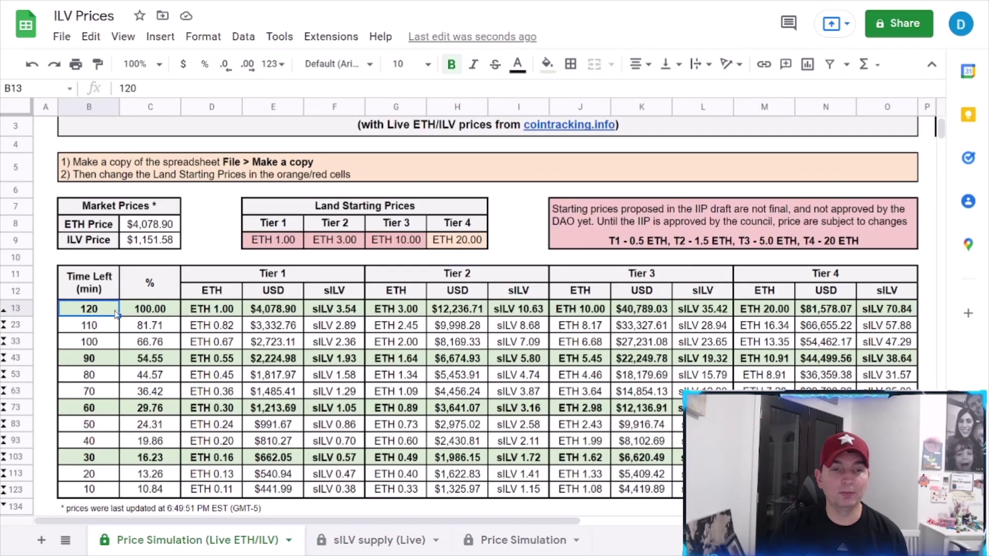
Examine the 60-minute row across all tiers in the live price simulation, then the sheet's header and far columns
click(105, 409)
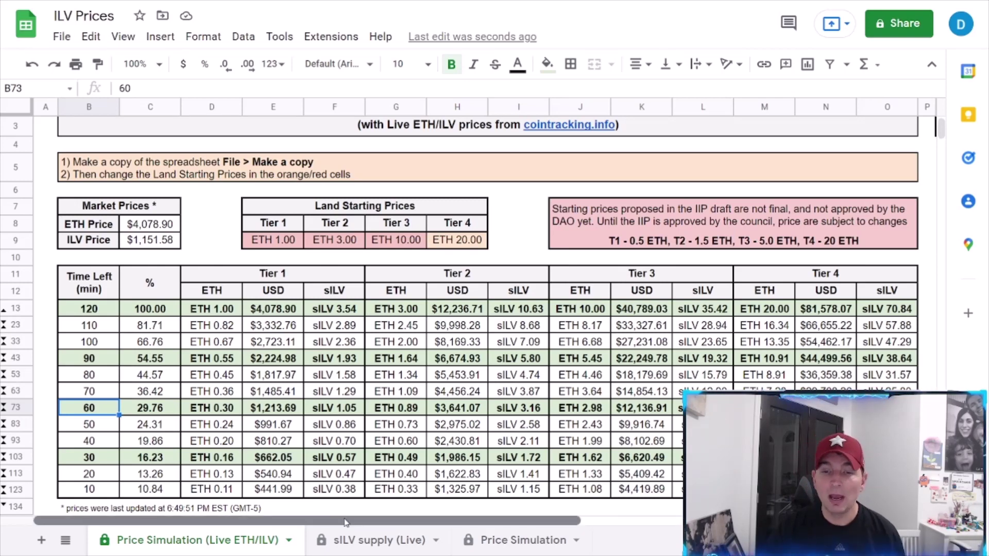
drag(346, 520, 521, 523)
scroll(646, 111, up, 2)
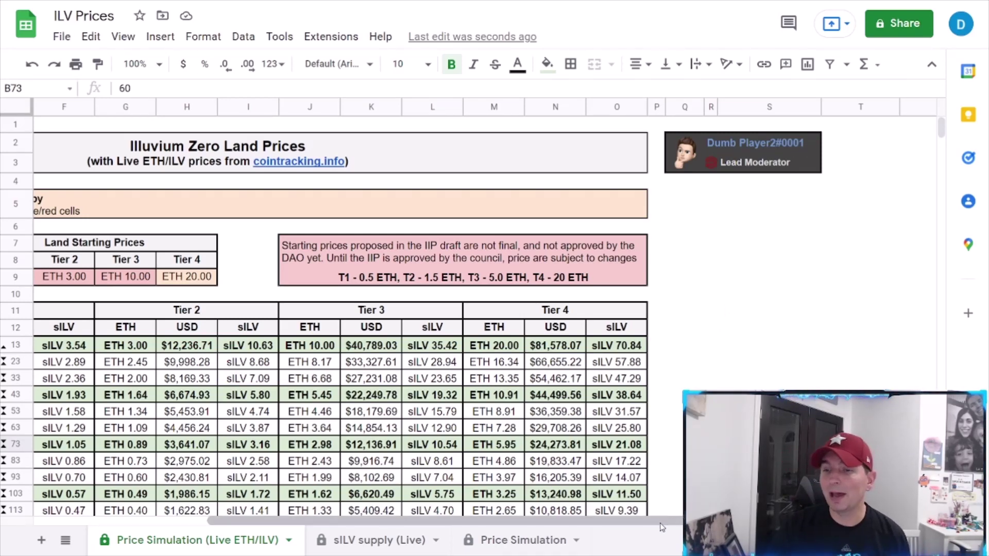
drag(661, 522, 488, 522)
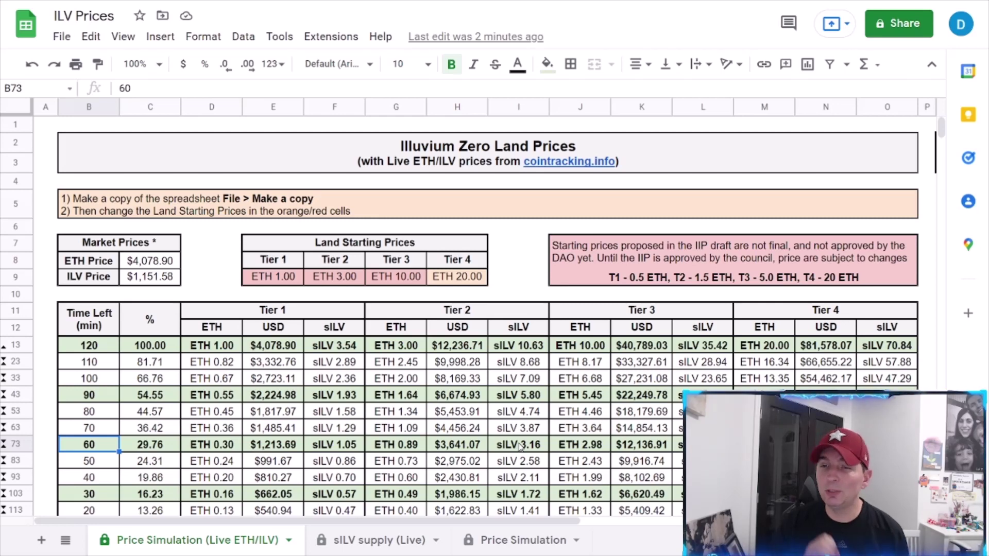
Review the Sale #1 land counts from T1 down to the total in the sILV supply (Live) sheet
click(381, 541)
drag(495, 277, 499, 360)
click(518, 432)
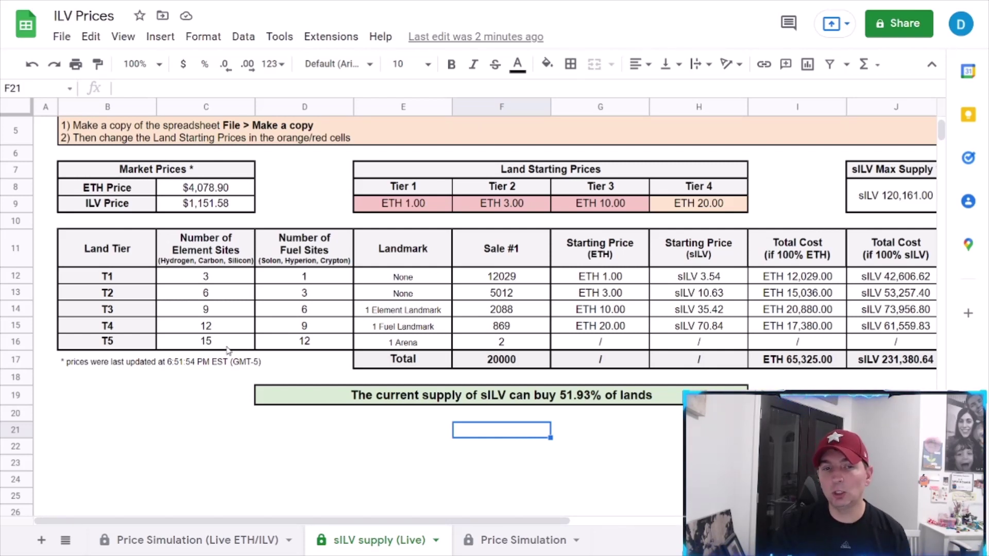
Compare the number of element sites and fuel sites for T4 and T2 lands in the land tier table
click(215, 328)
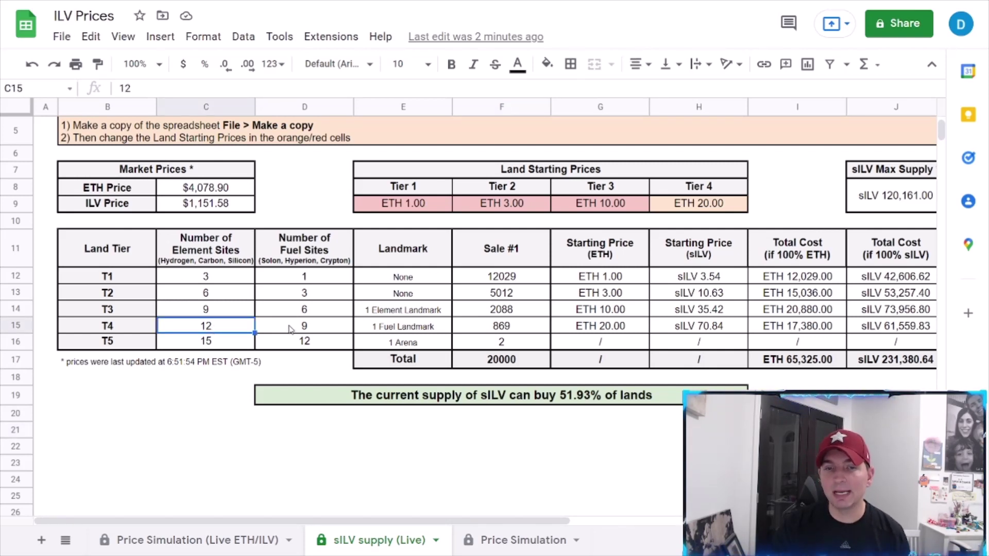
click(288, 438)
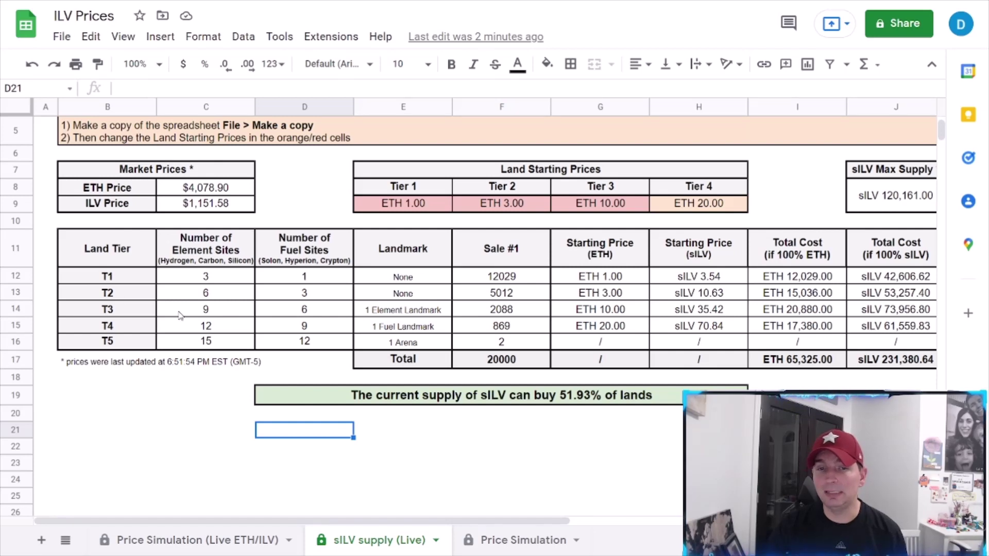
click(319, 297)
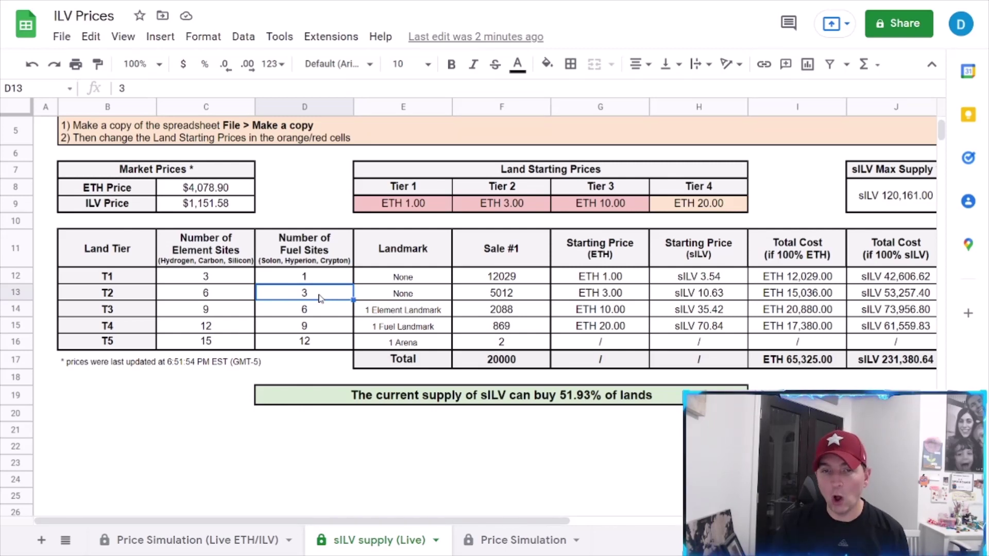
click(227, 295)
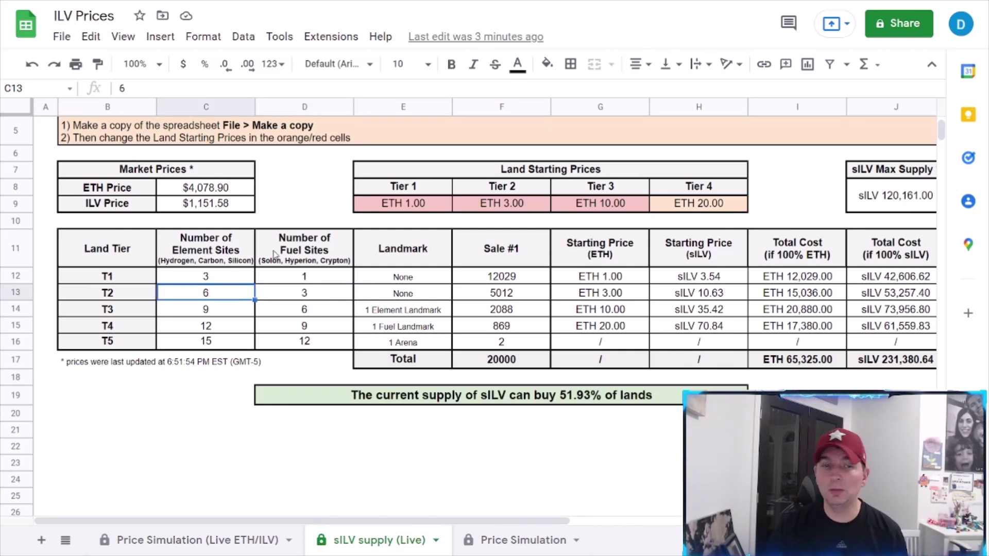
click(304, 298)
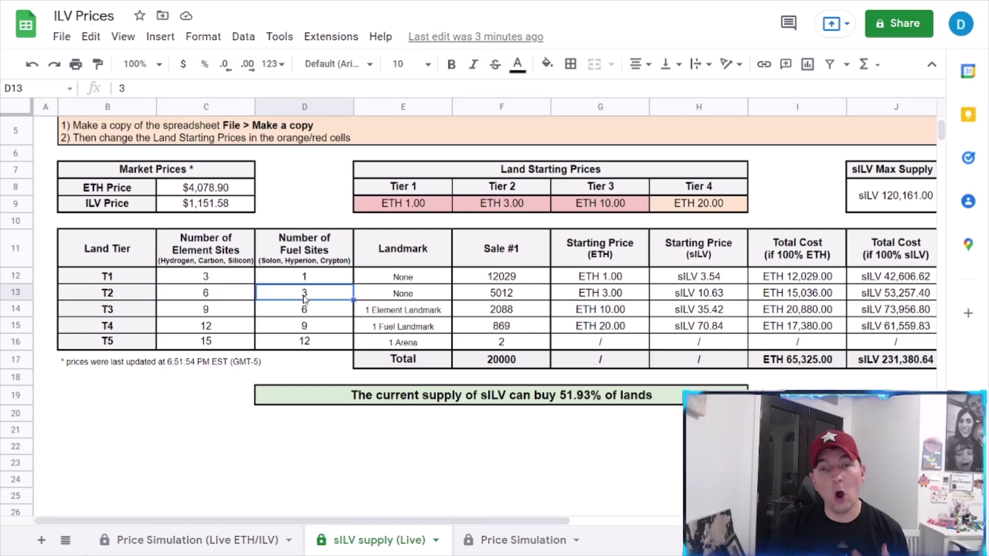
click(217, 299)
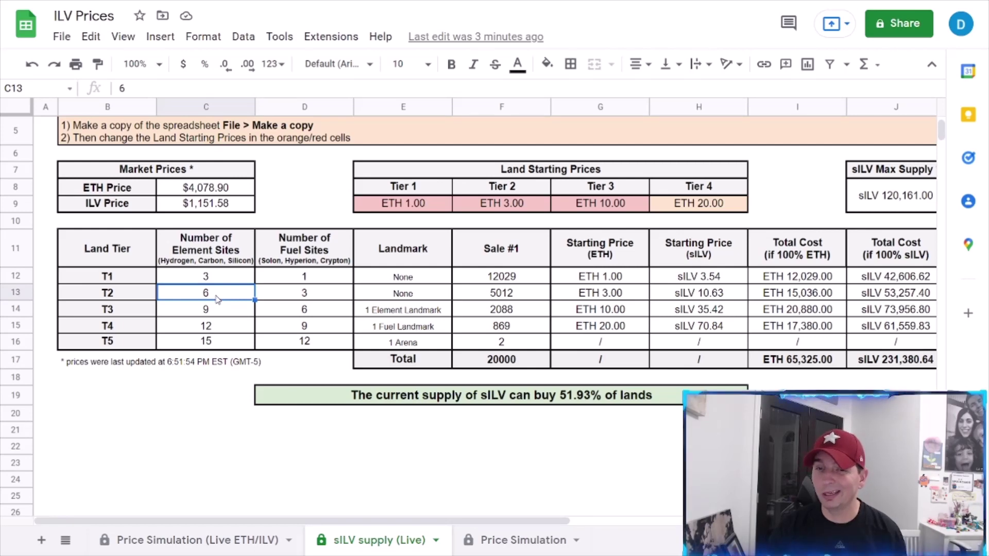
Return to the Price Simulation (Live ETH/ILV) sheet and review the full auction price table down to the 10-minute row
click(240, 538)
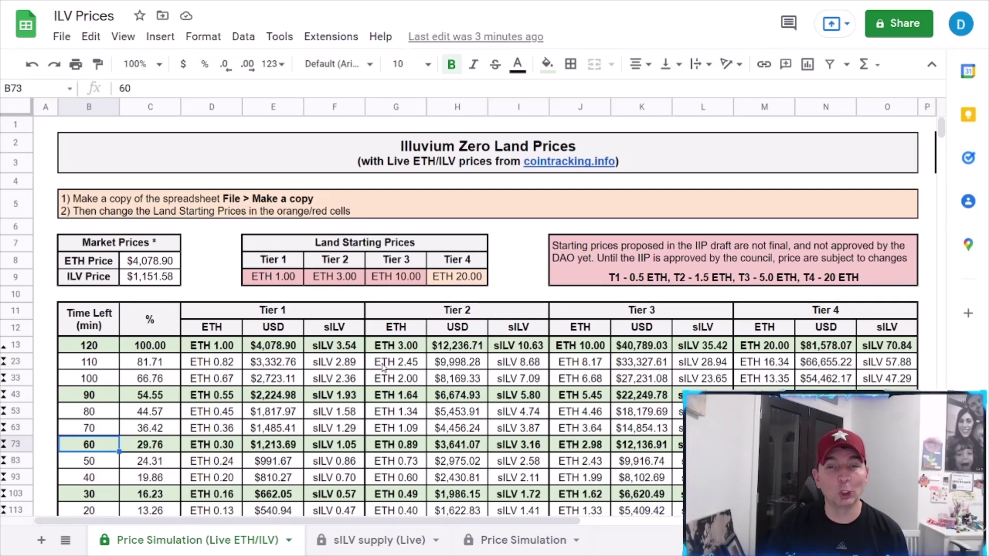
scroll(383, 367, down, 3)
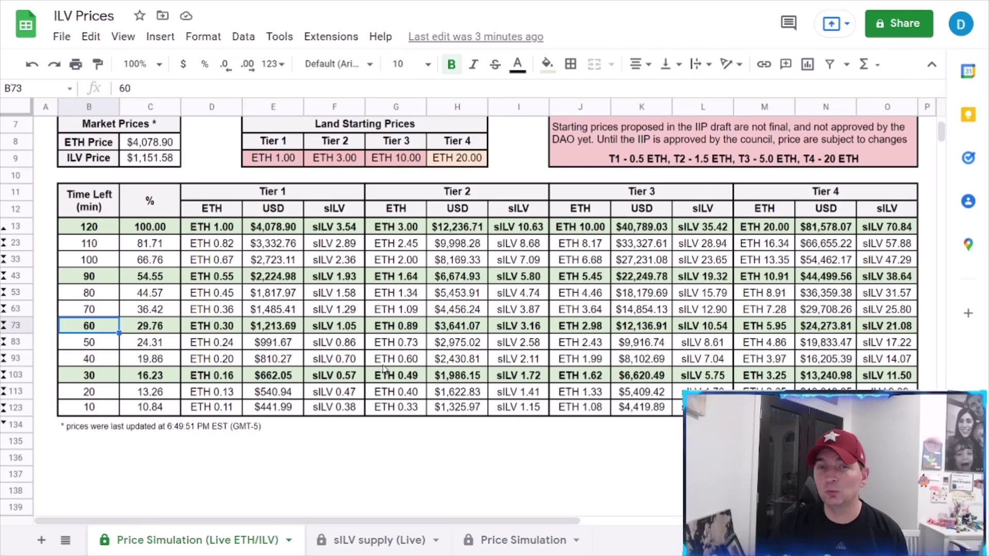
scroll(384, 366, up, 2)
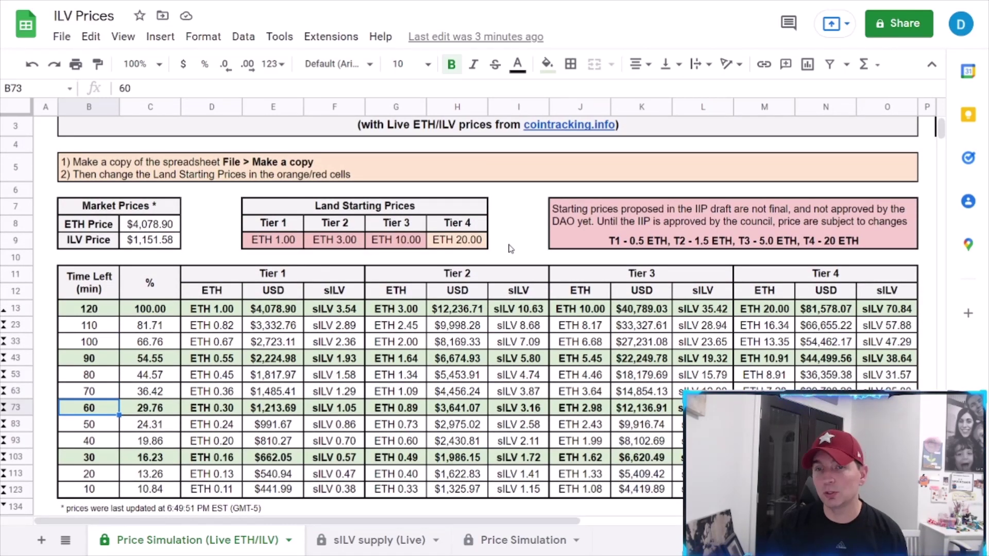